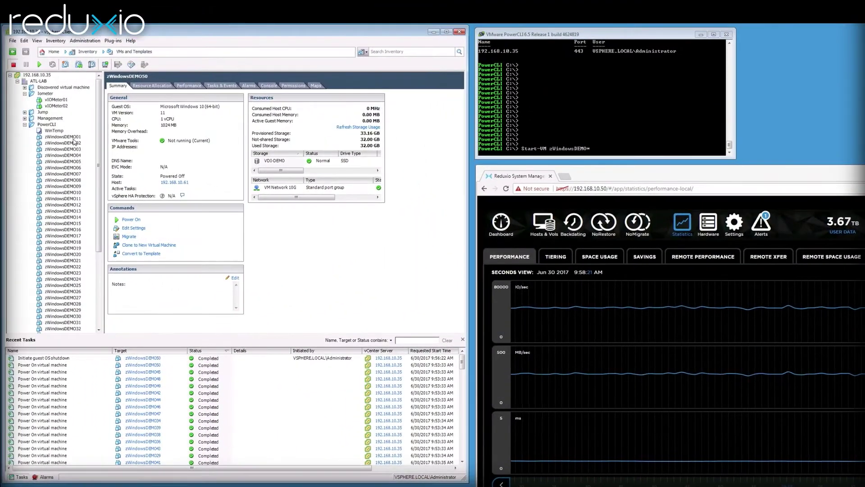
# Select zWindowsDEMO01 in the inventory to show its powered-off summary.
pyautogui.click(72, 136)
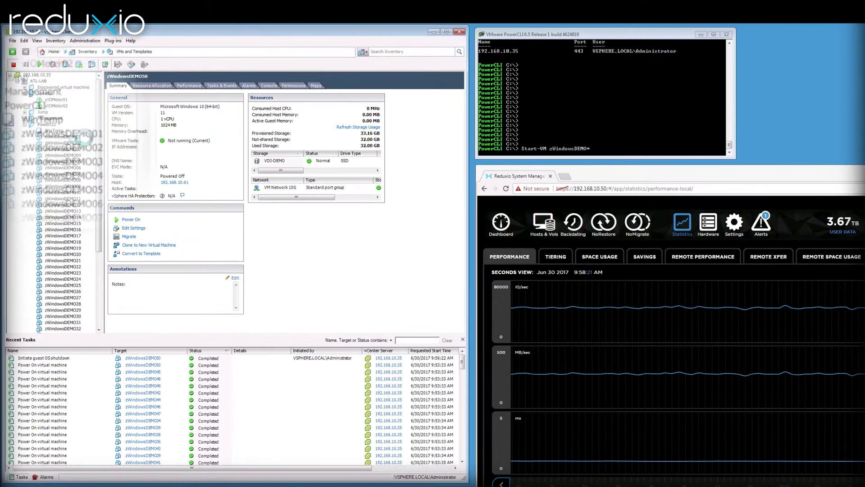
pyautogui.scroll(-8, 64, 169)
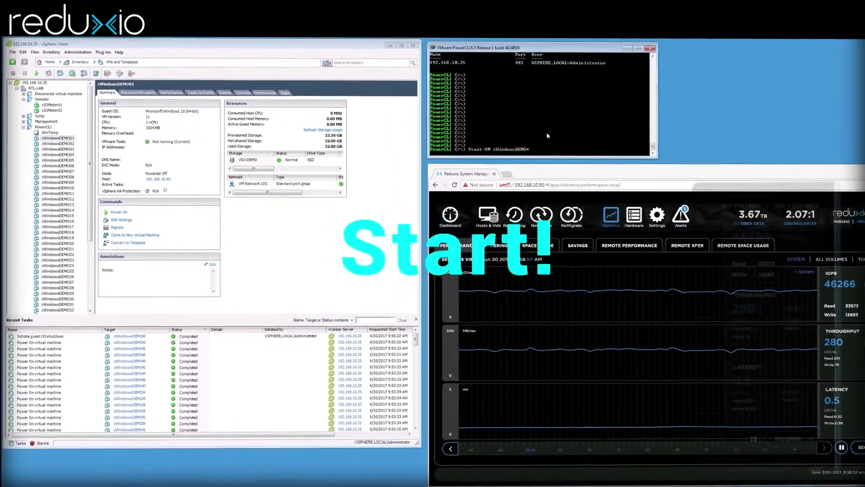
# Run Start-VM zWindowsDEMO* in PowerCLI to power on all demo VMs.
pyautogui.press('Return')
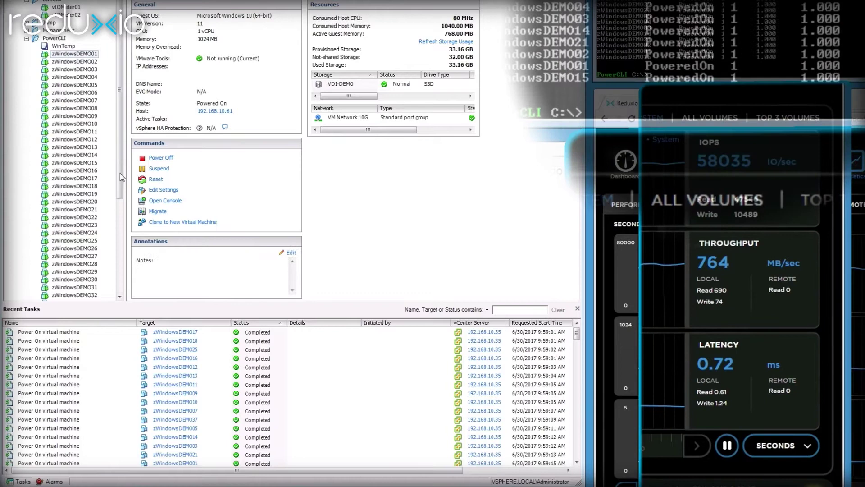
pyautogui.moveTo(120, 173); pyautogui.dragTo(117, 279)
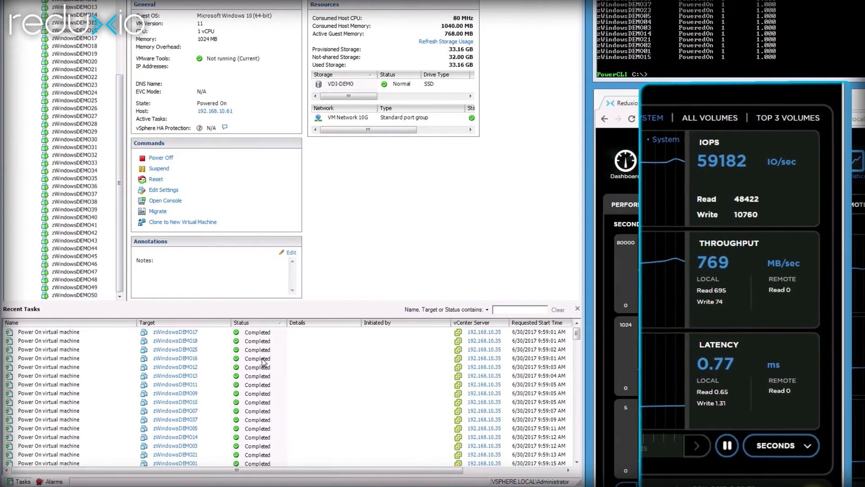
pyautogui.click(120, 50)
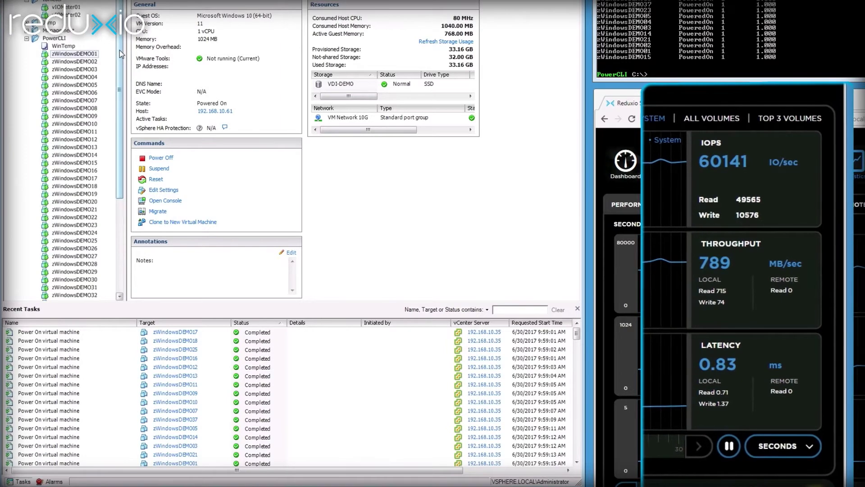
# Open zWindowsDEMO01's console and confirm the Windows 10 Start menu responds.
pyautogui.rightClick(78, 54)
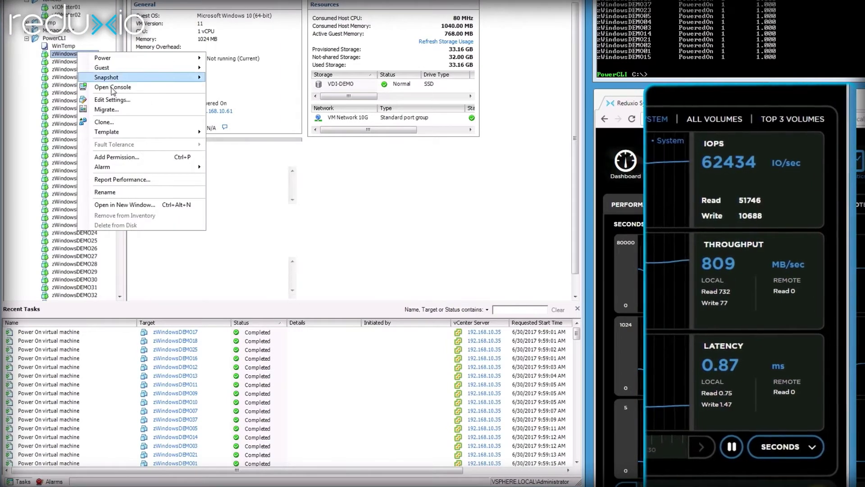
pyautogui.click(111, 87)
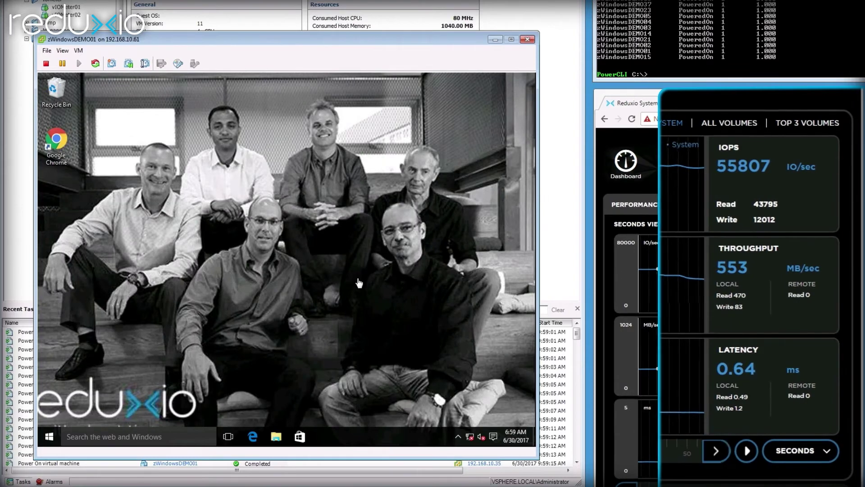
pyautogui.click(359, 283)
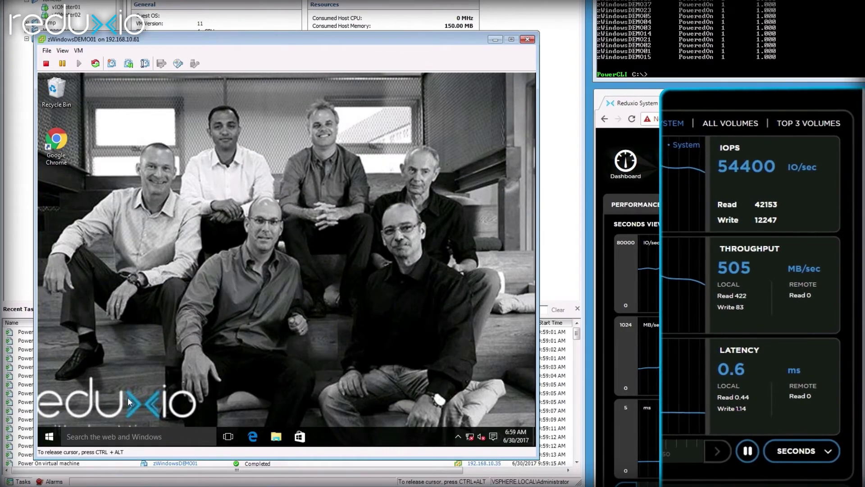
pyautogui.click(55, 436)
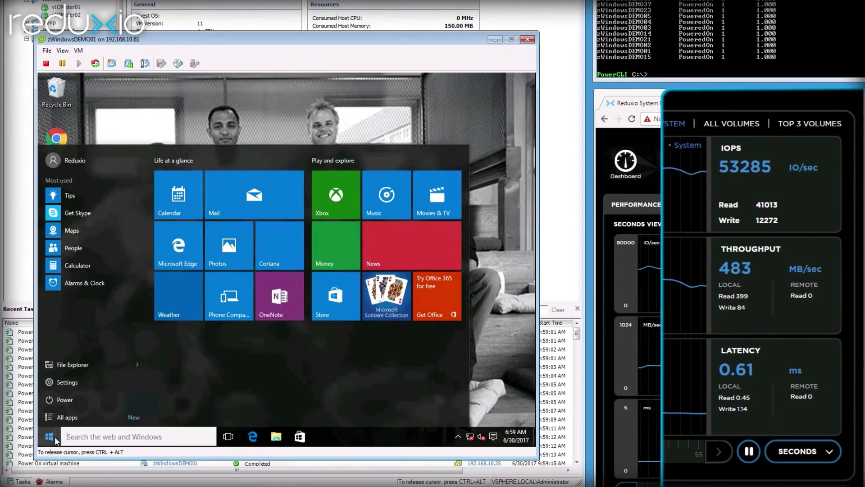
pyautogui.click(51, 437)
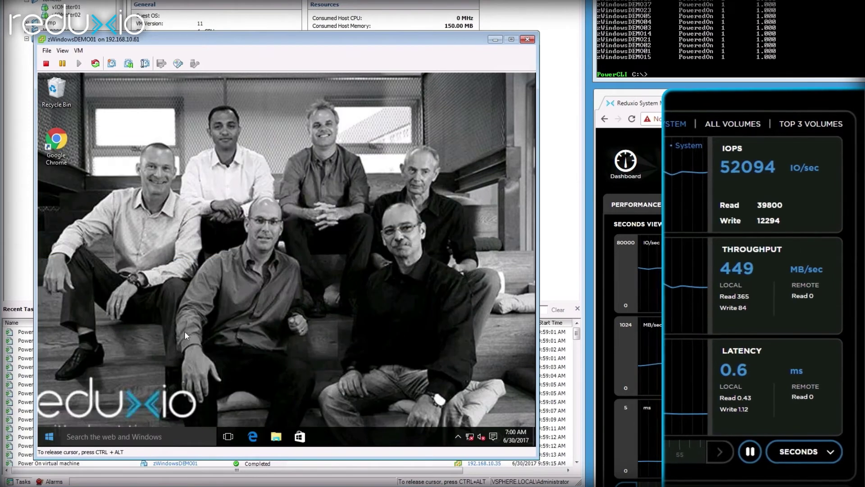
# Close zWindowsDEMO01's console, then check zWindowsDEMO50's booted console and close it.
pyautogui.click(526, 40)
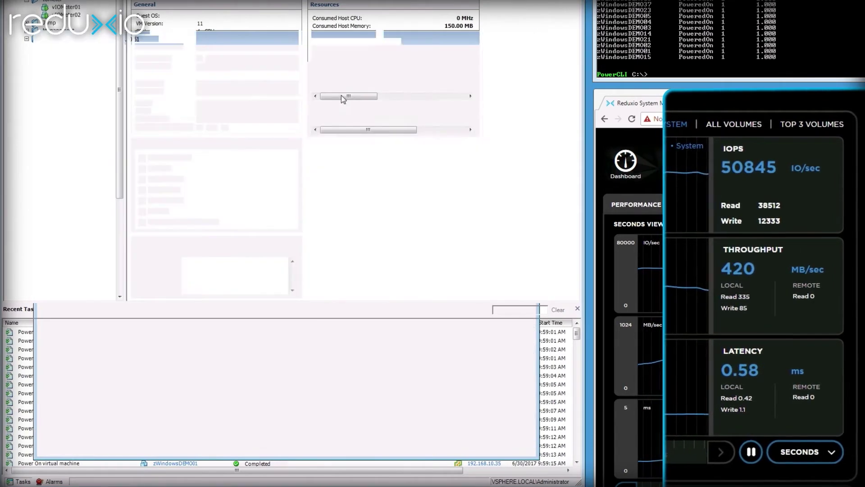
pyautogui.moveTo(121, 168); pyautogui.dragTo(122, 288)
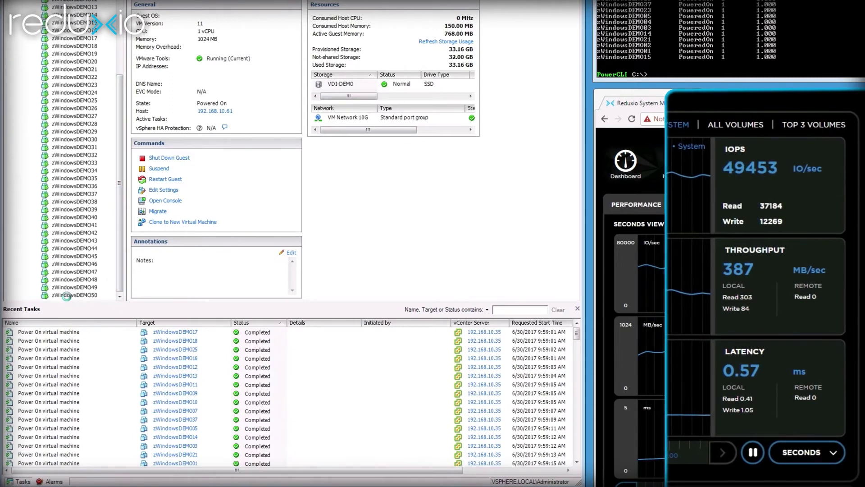
pyautogui.click(73, 295)
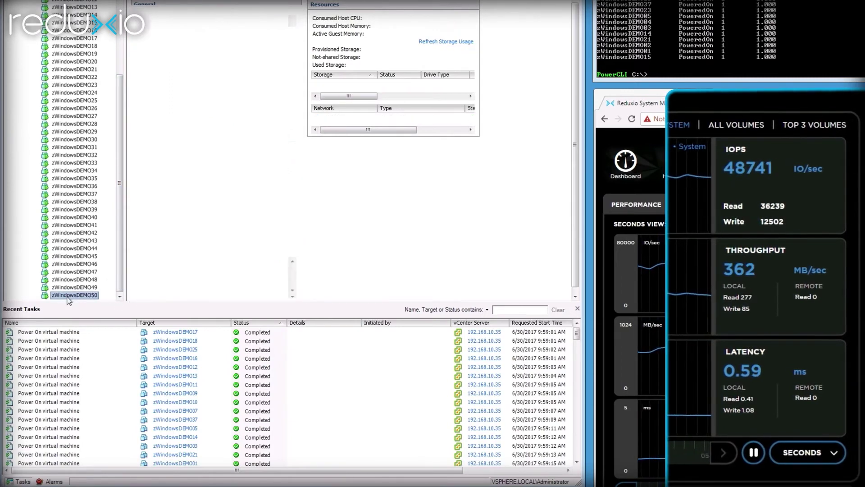
pyautogui.rightClick(68, 298)
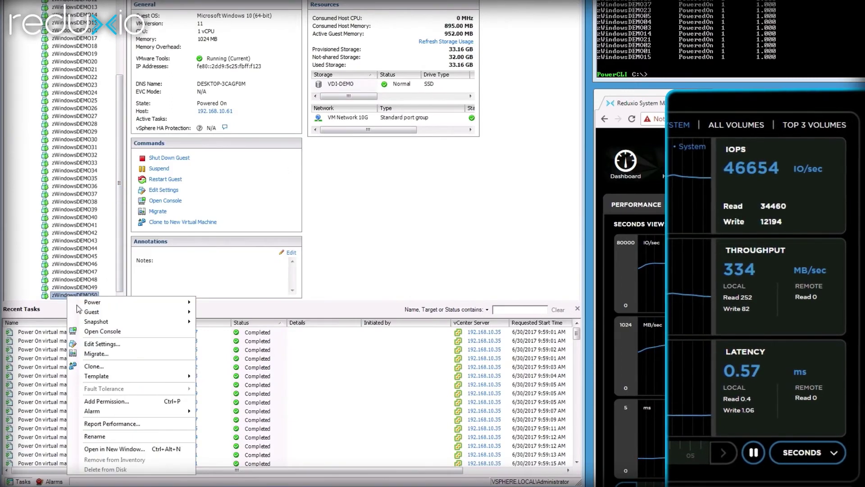
pyautogui.click(103, 331)
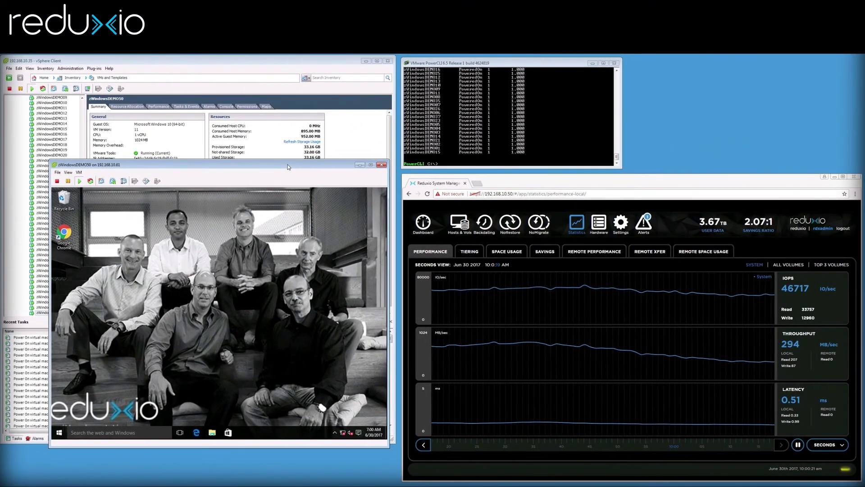
pyautogui.click(382, 167)
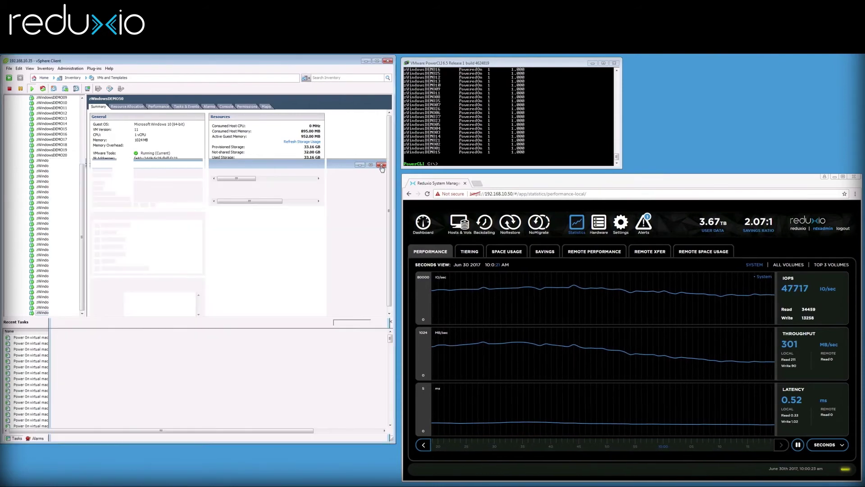